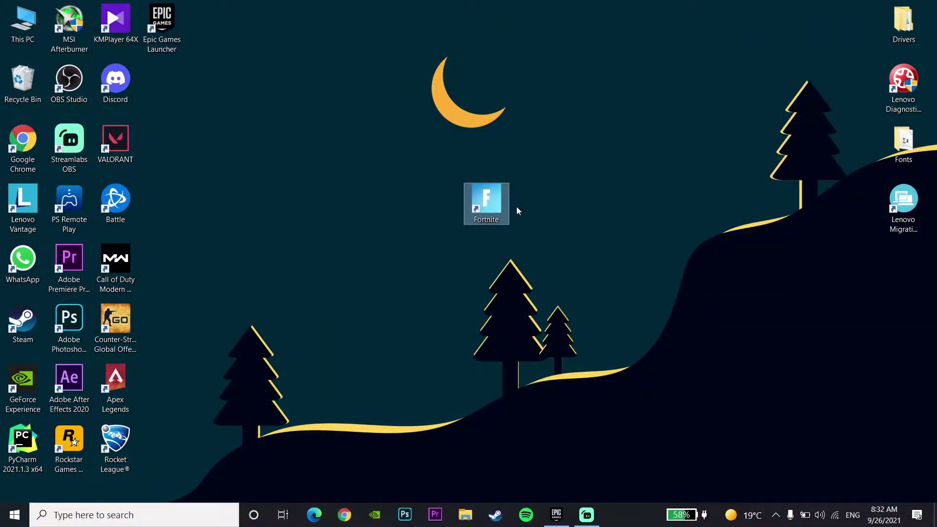
Run 'appdata' from the Start quick-link Run prompt to open AppData in File Explorer
left_click(520, 226)
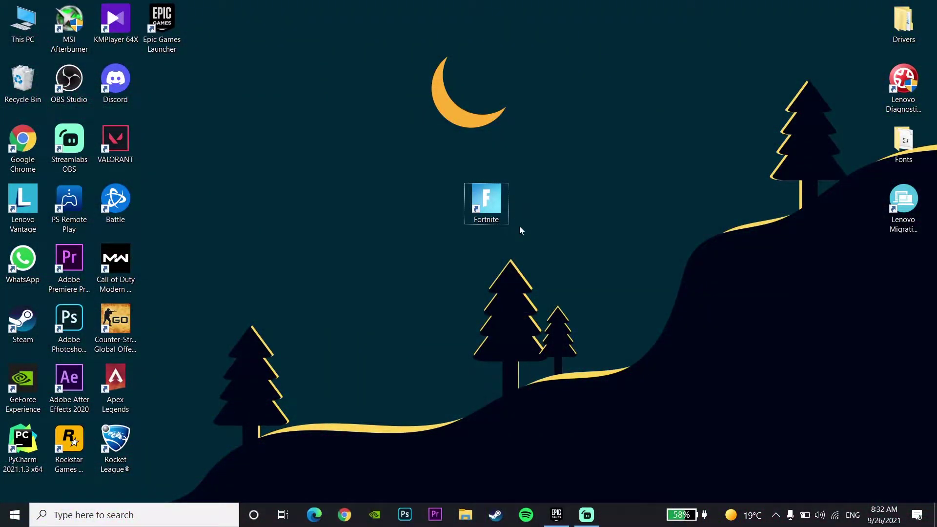
right_click(28, 514)
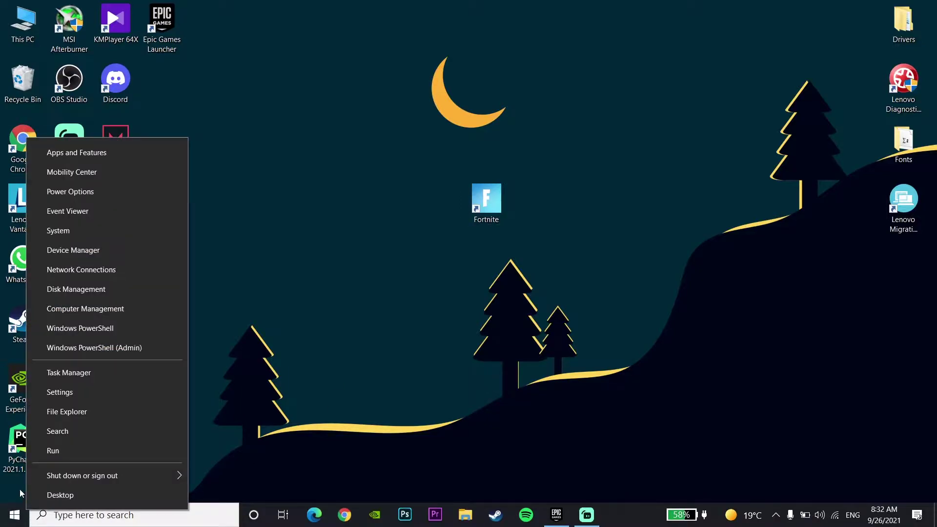
left_click(57, 453)
left_click_drag(84, 374, 306, 166)
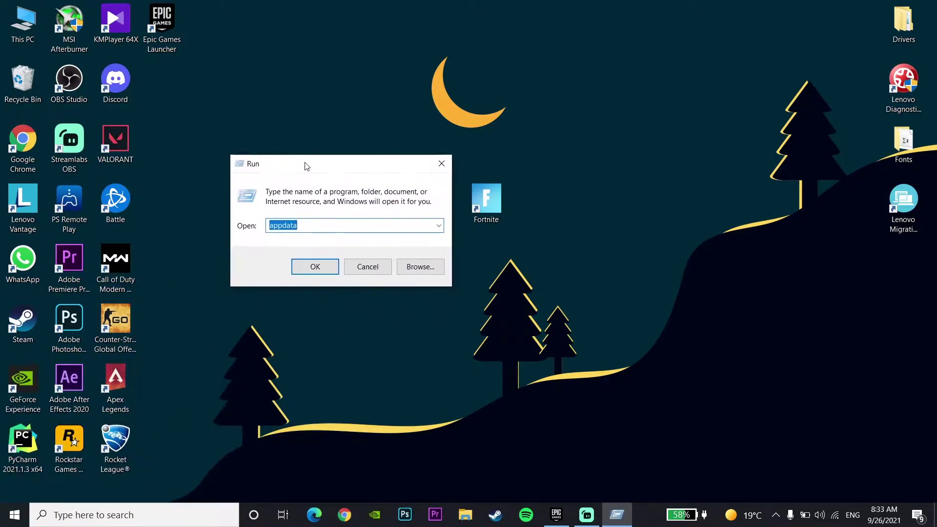
left_click_drag(312, 224, 268, 225)
left_click(298, 226)
left_click(302, 225)
left_click(320, 268)
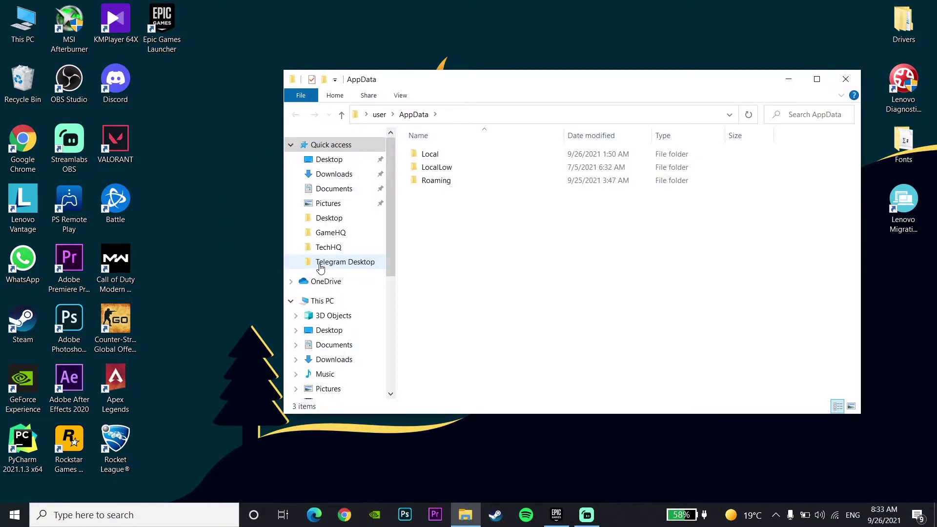
Open AppData's Local folder, then its Temp folder listing 240 items
left_click(458, 155)
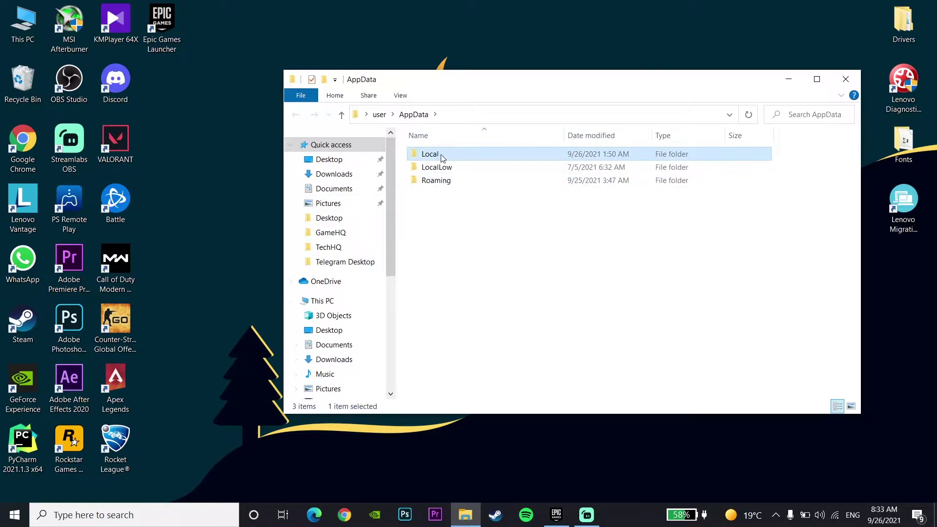
double_click(459, 155)
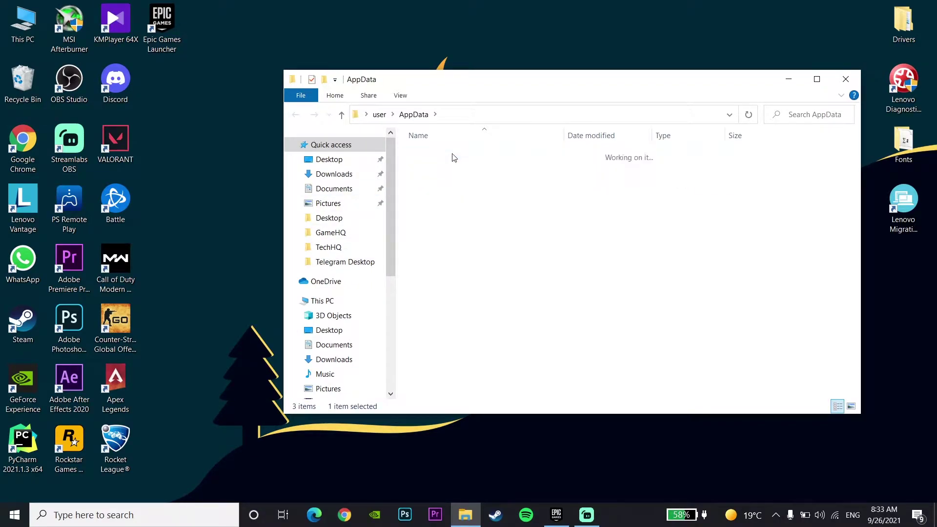
scroll(481, 299, "down", 12)
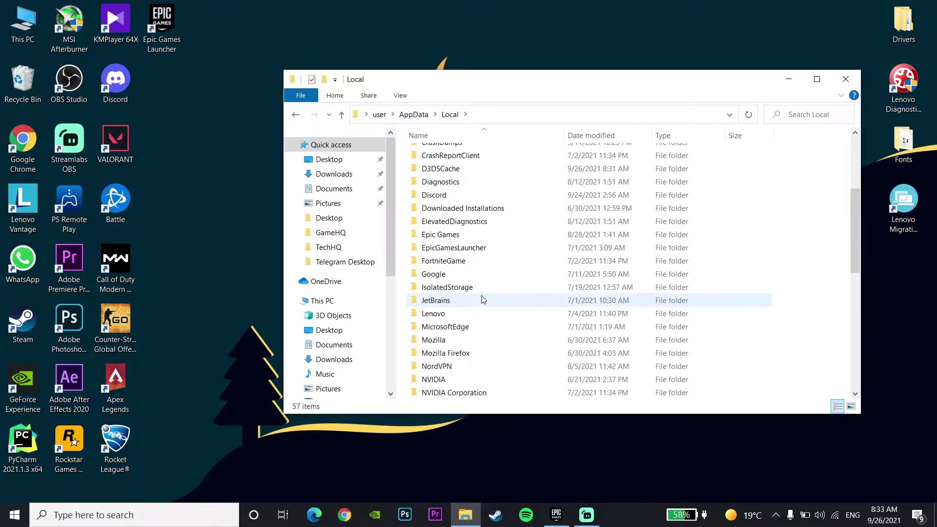
left_click(434, 300)
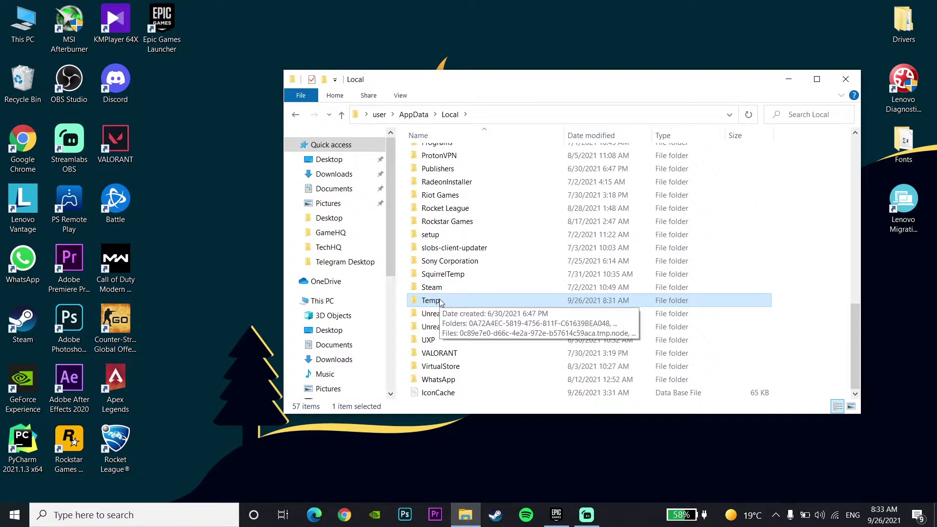
double_click(440, 301)
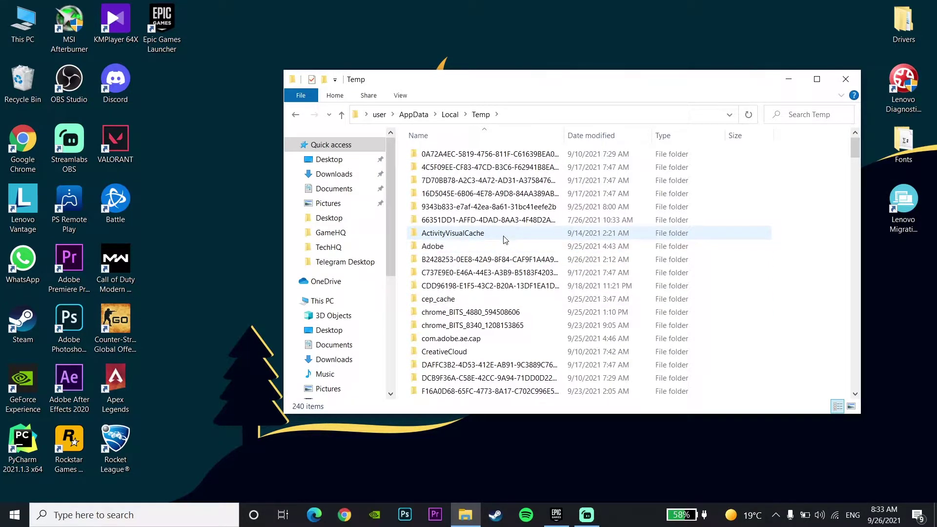
Maximize the window, select every item in Temp and delete them all
key("ctrl+a")
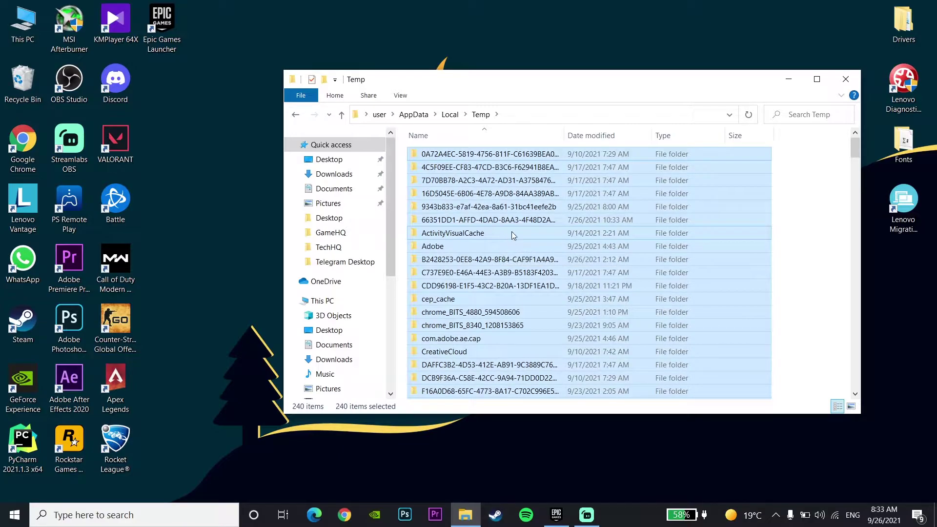
left_click(813, 85)
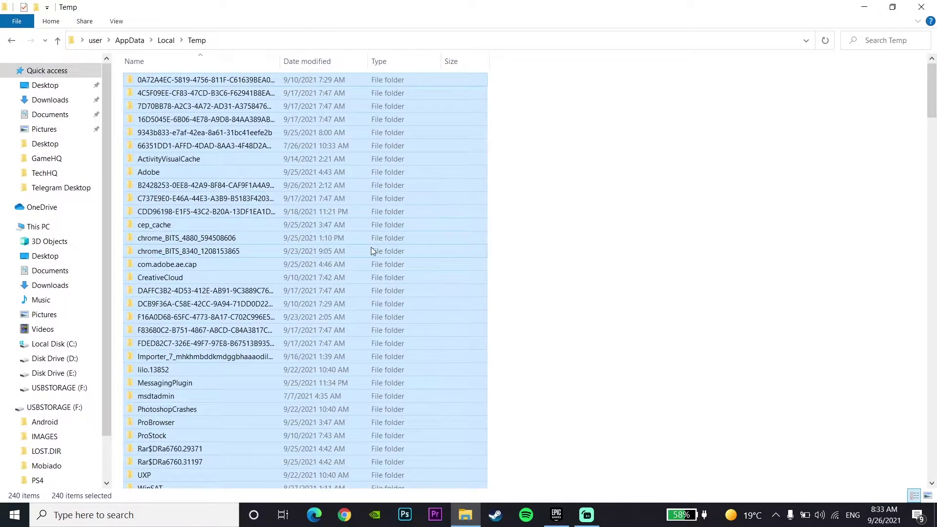
scroll(371, 248, "down", 10)
scroll(371, 247, "up", 9)
right_click(432, 202)
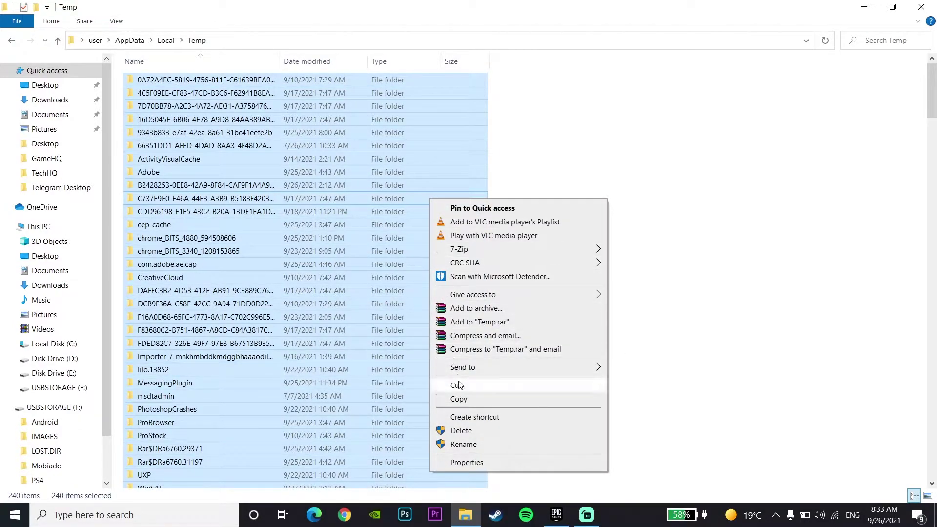
left_click(461, 432)
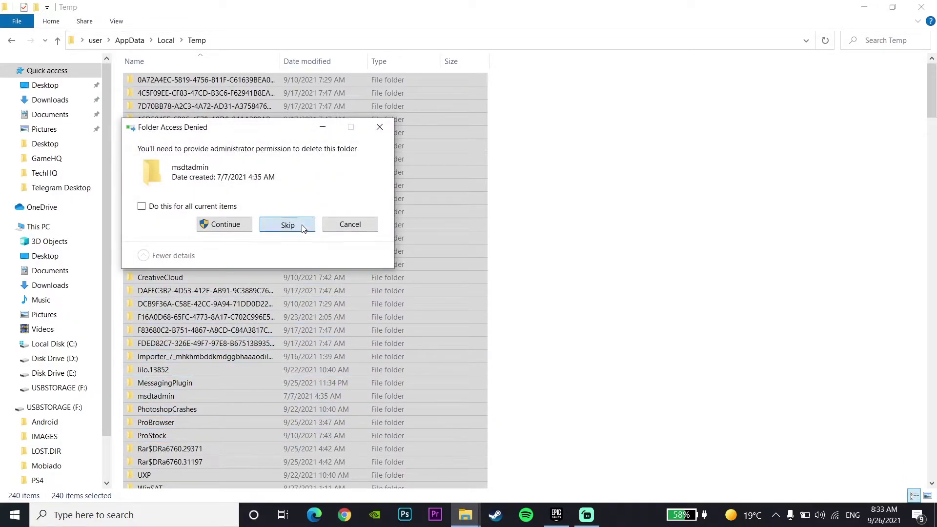
Skip the locked folders such as msdtadmin and WinSAT, leaving 28 items undeleted
left_click(303, 227)
left_click(303, 227)
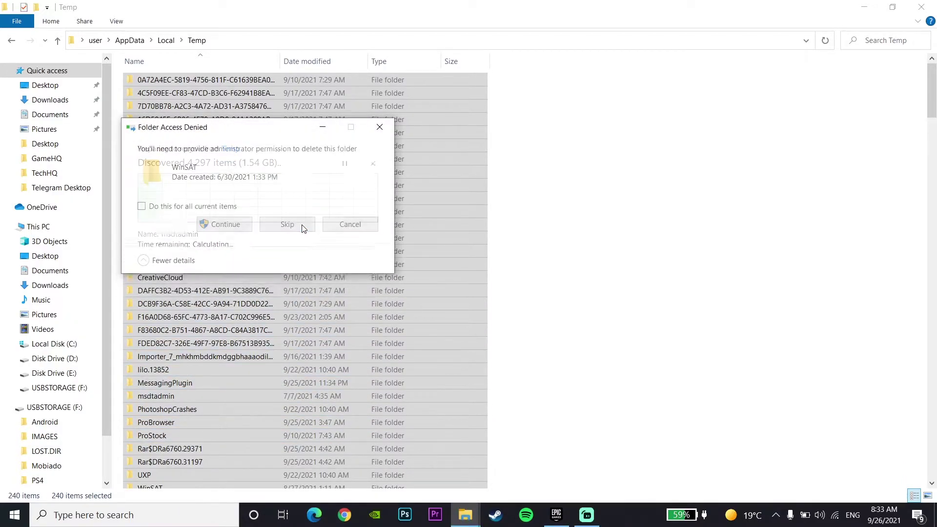
left_click(302, 227)
left_click(303, 227)
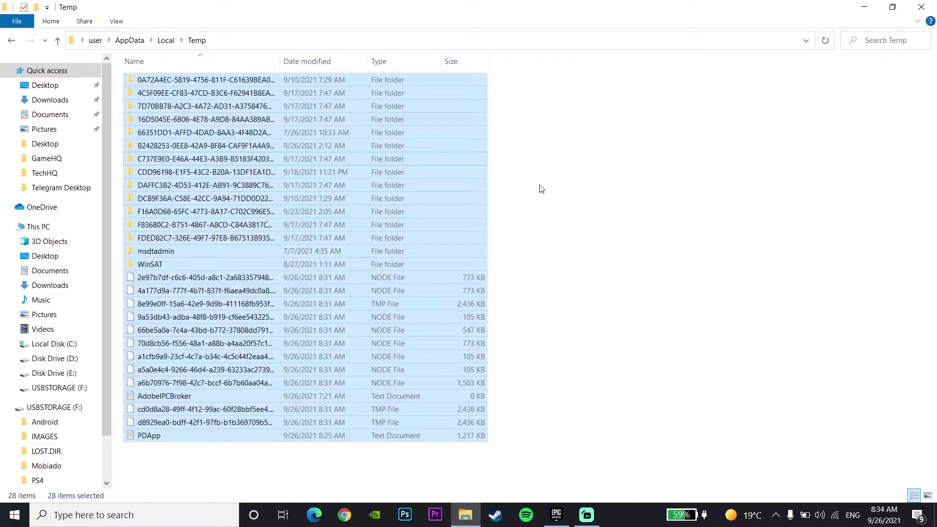
left_click(542, 190)
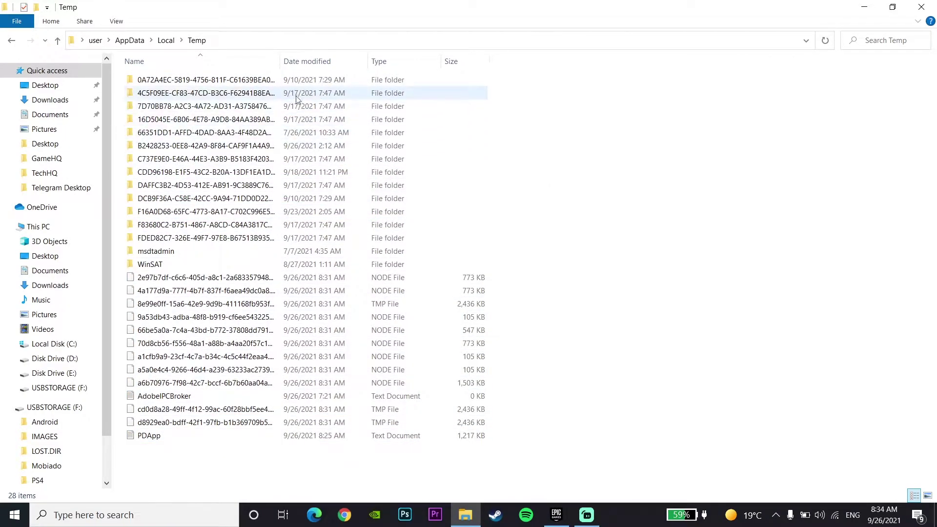
Go from Local into FortniteGame\Saved\Config\WindowsClient
left_click(169, 44)
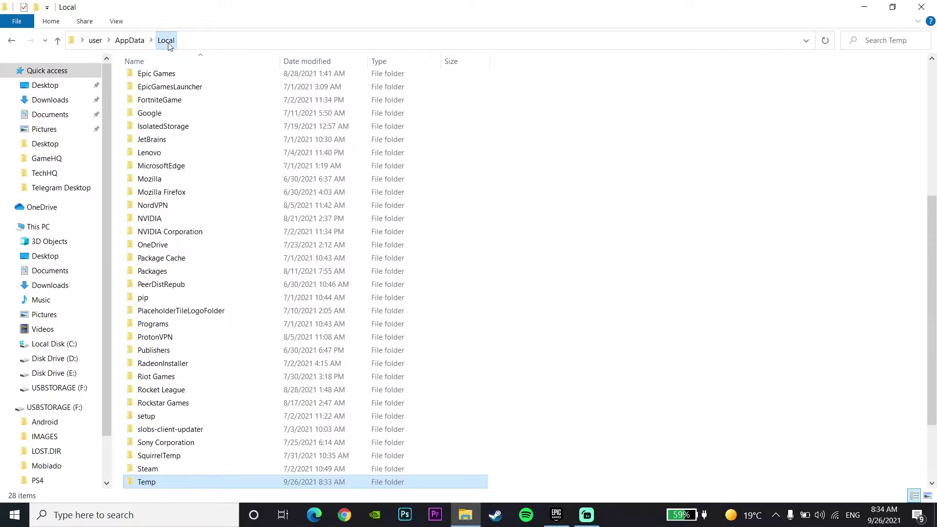
left_click(163, 99)
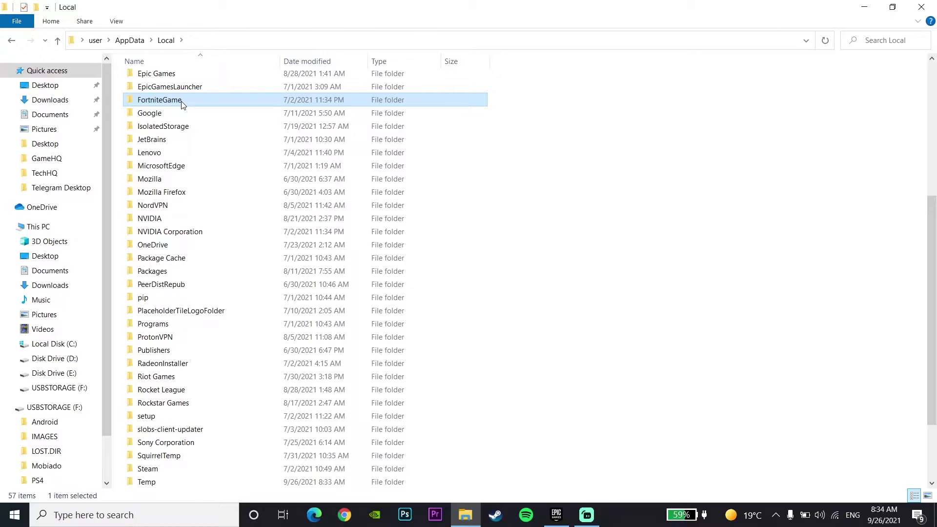
double_click(181, 101)
double_click(157, 81)
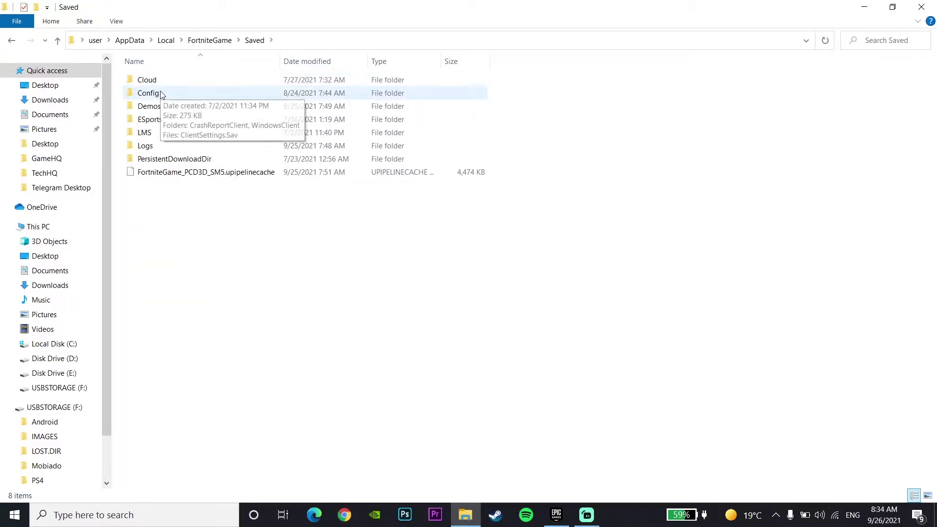
double_click(161, 94)
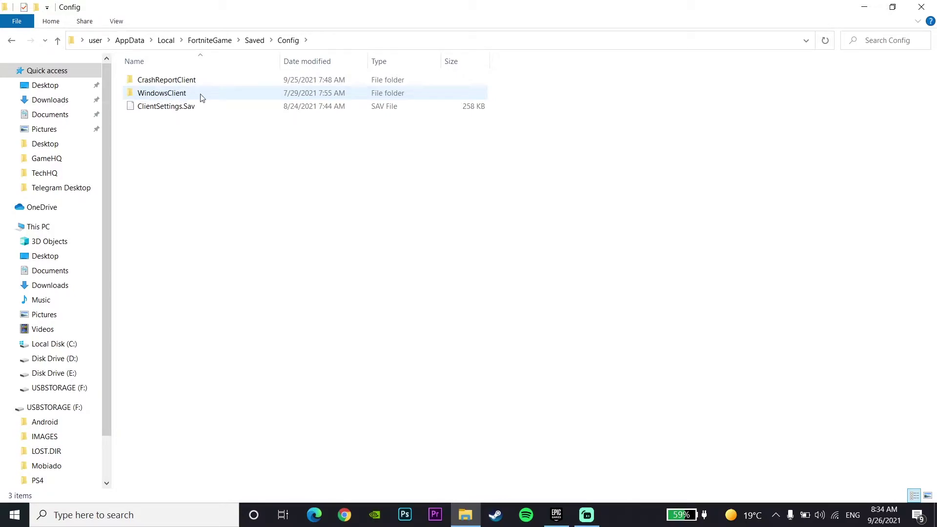
double_click(151, 94)
Clear GameUserSettings' Read-only attribute in its Properties, apply it, and close Explorer
left_click(168, 85)
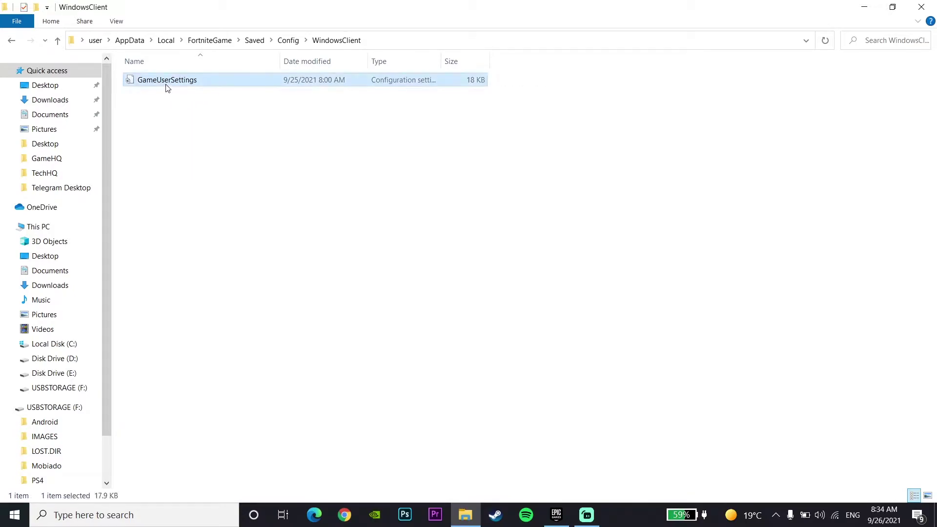
right_click(218, 81)
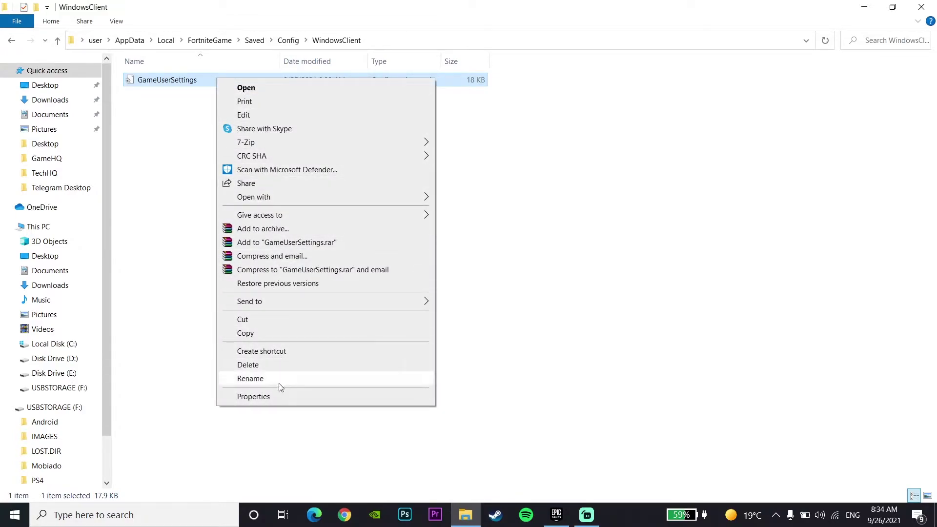
left_click(268, 398)
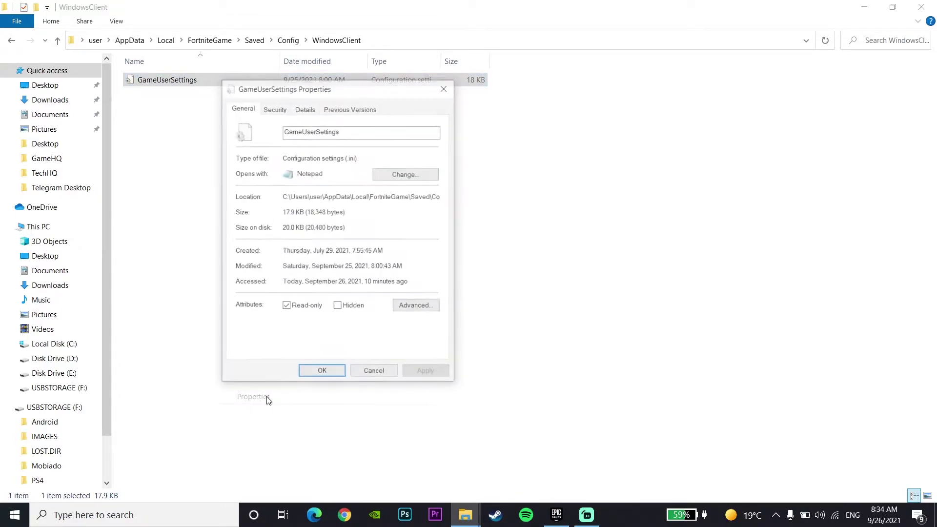
left_click(288, 308)
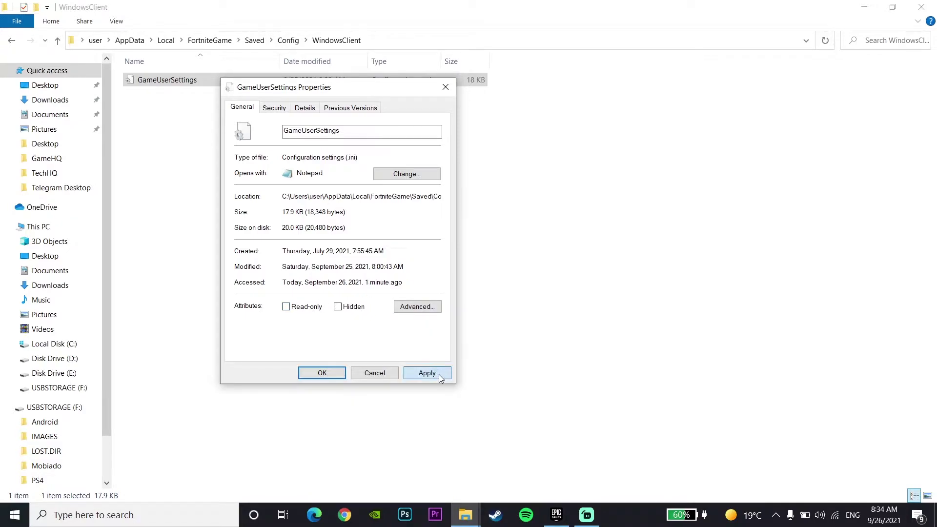
left_click(334, 374)
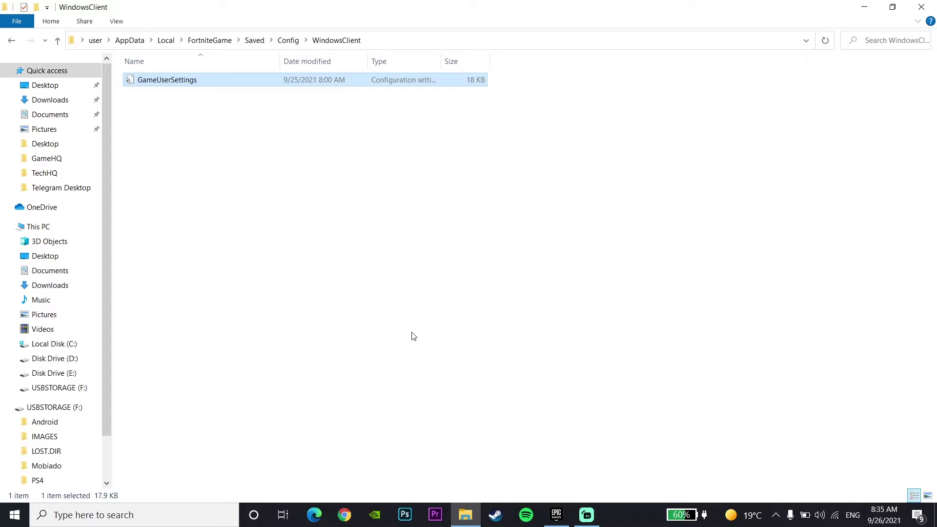
left_click(922, 7)
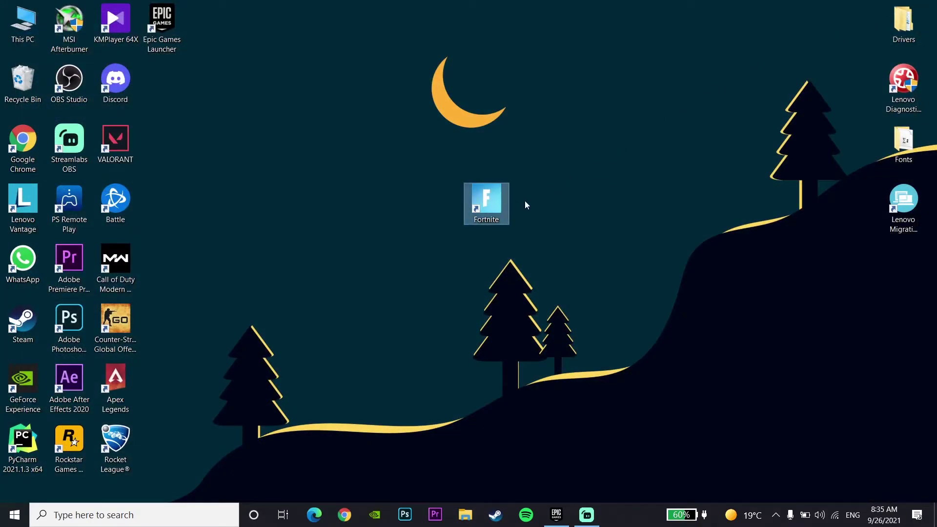
Launch the Epic Games Launcher and open Fortnite's Library options to verify its files
left_click_drag(522, 210, 334, 142)
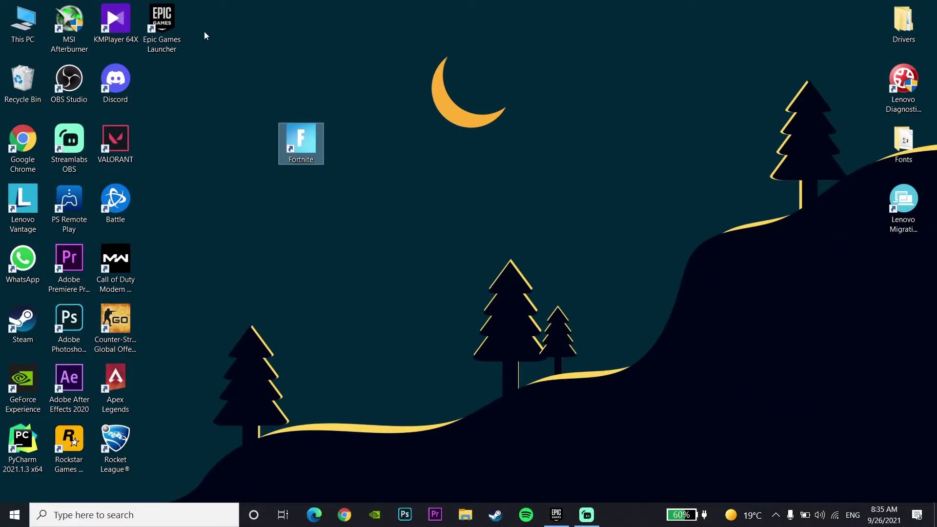
double_click(171, 27)
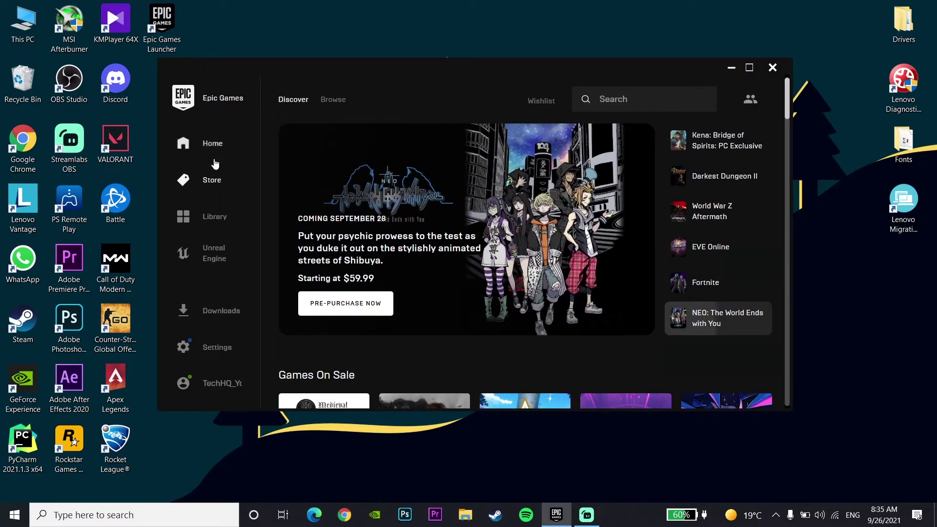
left_click(214, 217)
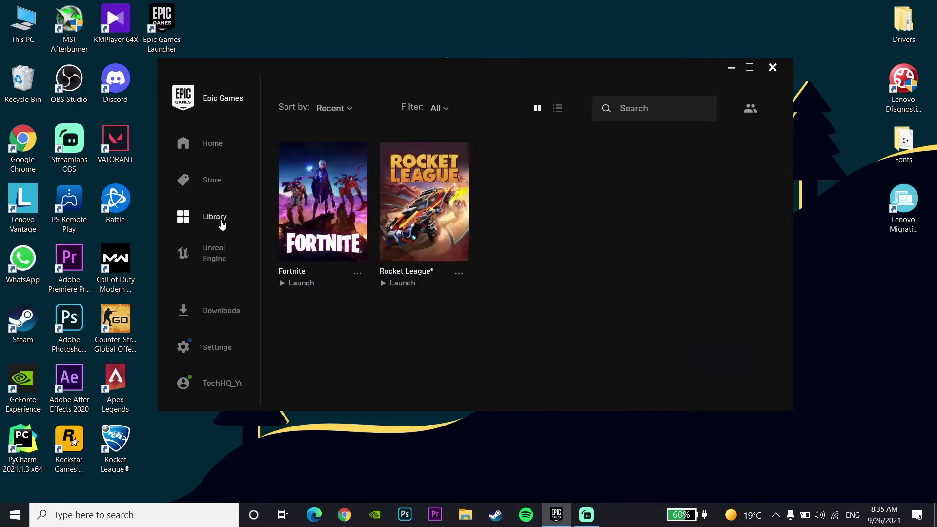
left_click(358, 275)
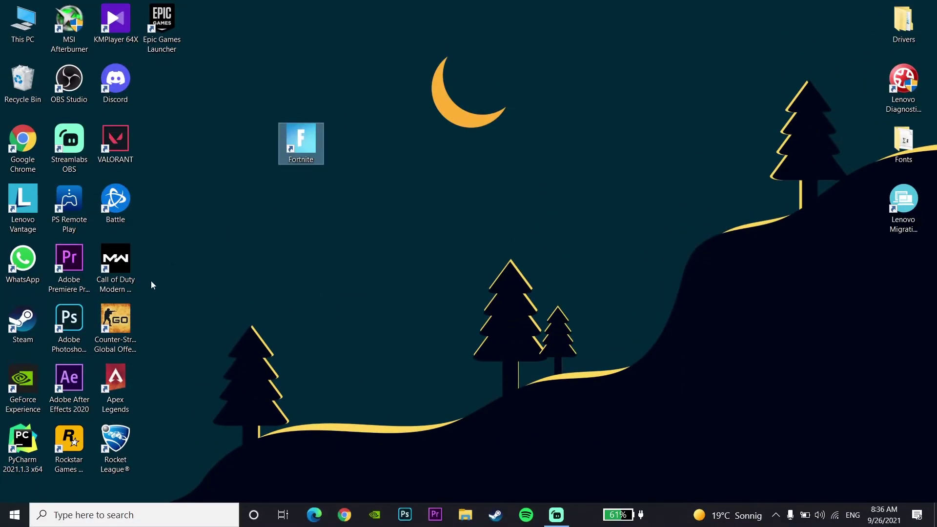
Put the GeForce Experience shortcut back under Steam and centre the Fortnite shortcut
left_click_drag(31, 381, 214, 301)
left_click_drag(306, 208, 306, 209)
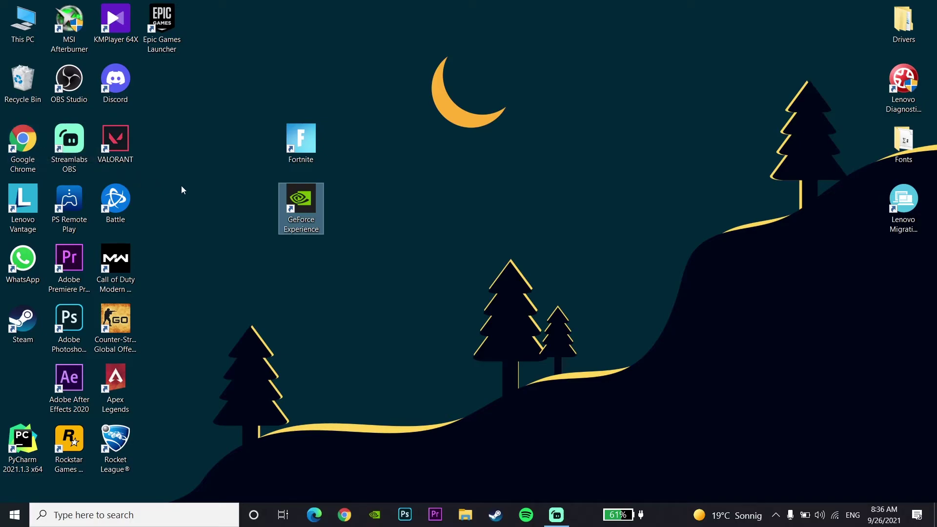
left_click_drag(300, 203, 37, 391)
left_click(193, 306)
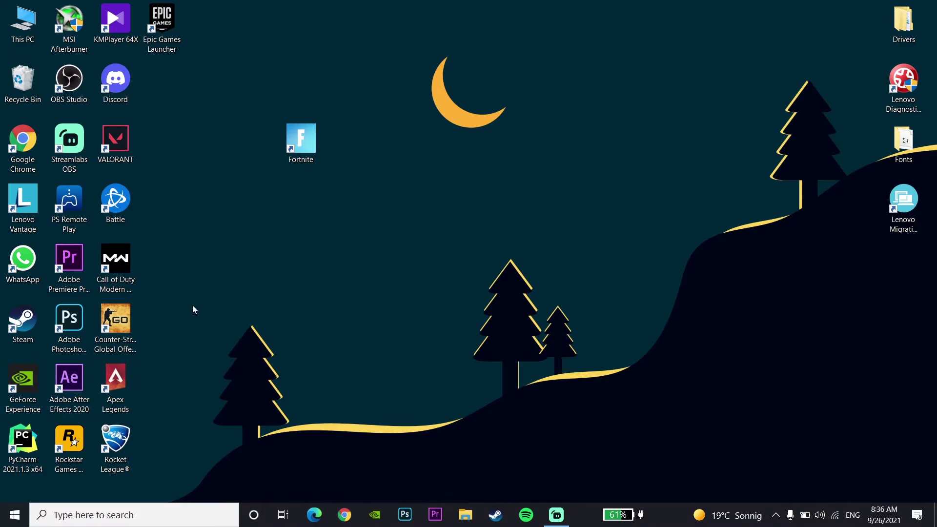
left_click_drag(303, 141, 470, 208)
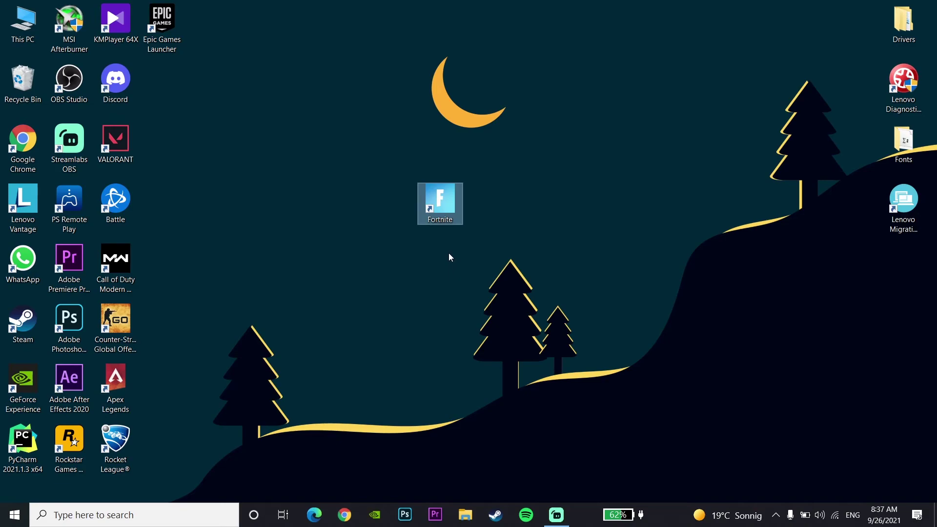
Search Windows for 'check' and launch the Check for updates settings
left_click(153, 515)
type("check")
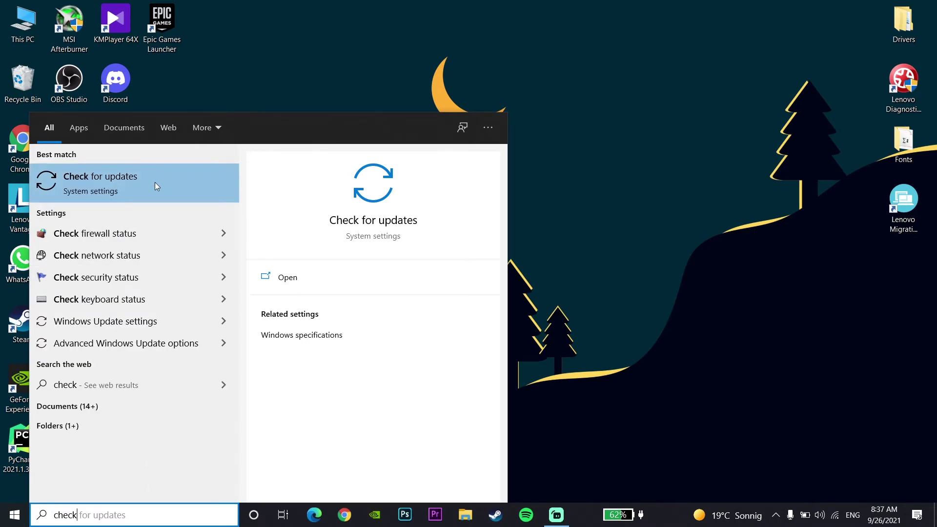
left_click(104, 191)
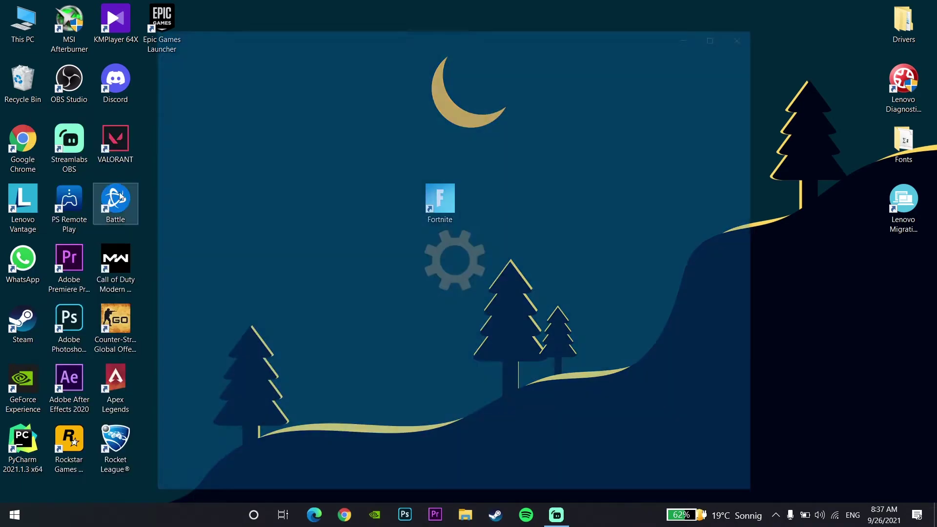